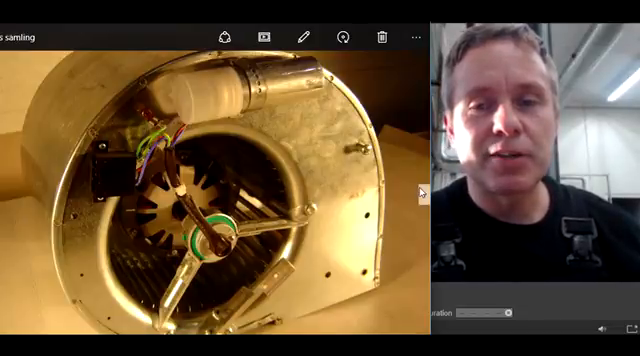
Advance from the blower fan photo to the Three Phases sine-wave chart.
left_click(422, 193)
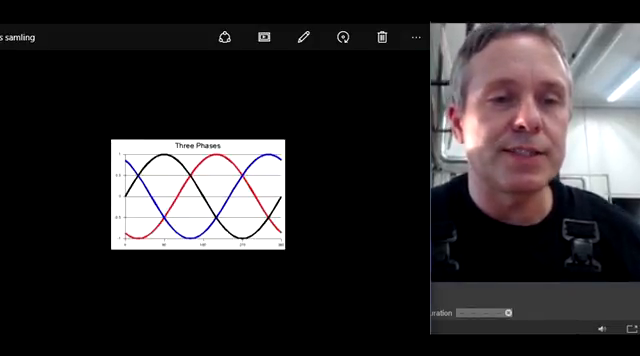
Return to the blower fan photo showing its motor and wiring.
key("Right")
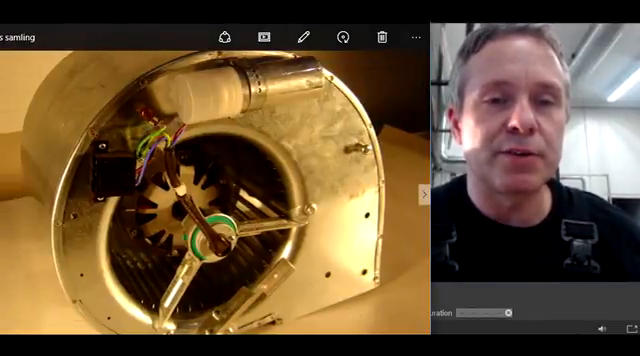